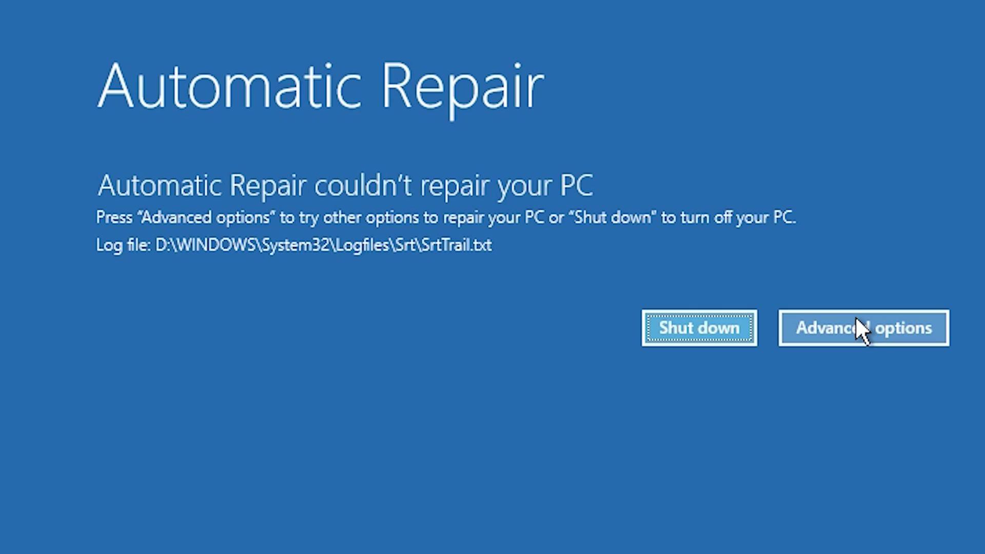
# Step: Go through Advanced options and Troubleshoot to the Advanced options recovery tools page
pyautogui.click(854, 316)
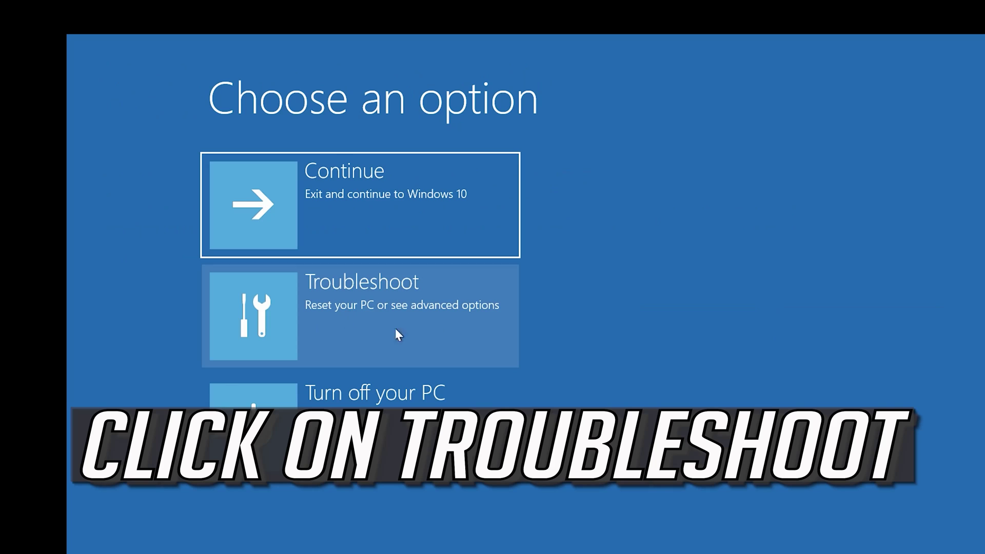
pyautogui.click(368, 319)
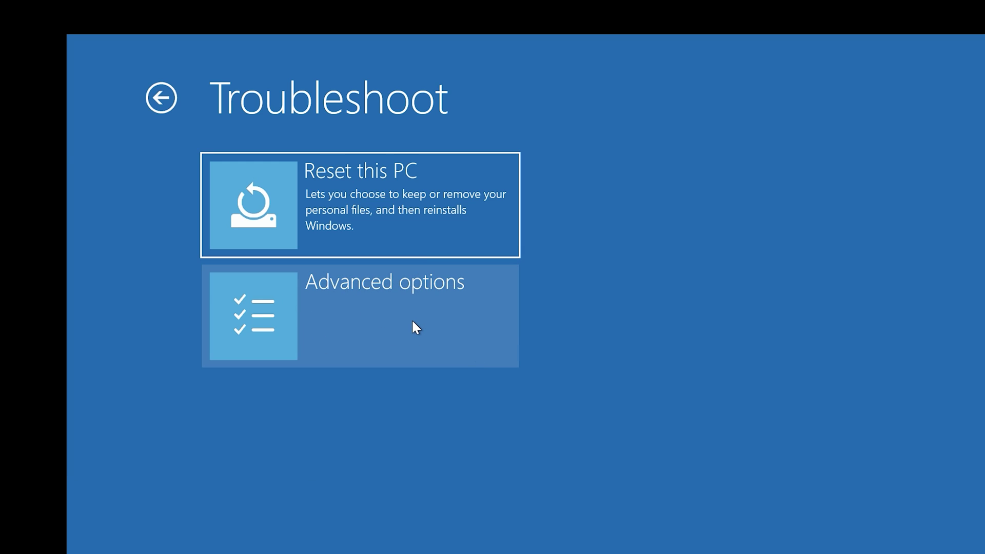
pyautogui.click(412, 322)
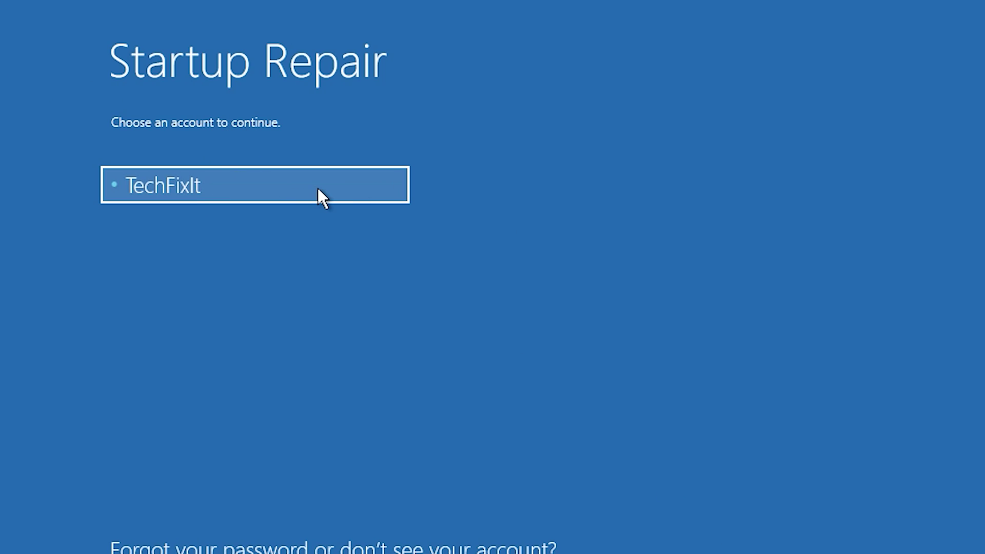
# Step: Run Startup Repair under the user account, continuing past the password step
pyautogui.click(318, 190)
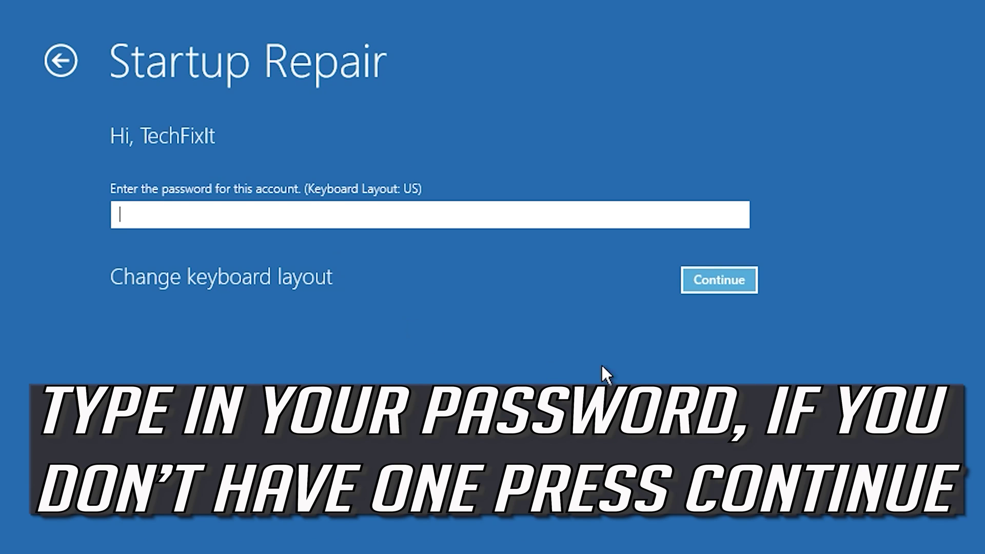
pyautogui.click(747, 270)
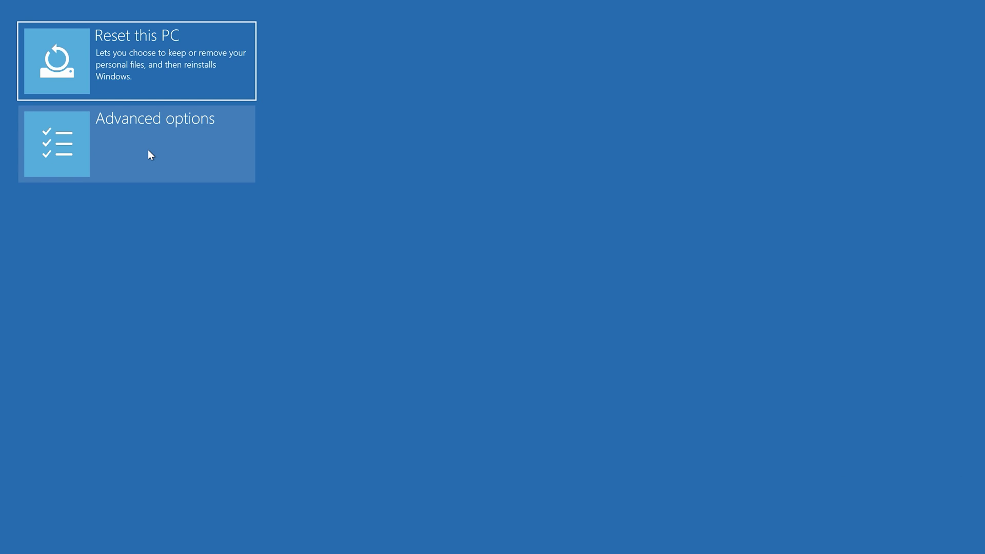
# Step: In a recovery Command Prompt, run bootrec /fixmbr, then try bootrec /fixboot, which returns Access is denied
pyautogui.click(150, 155)
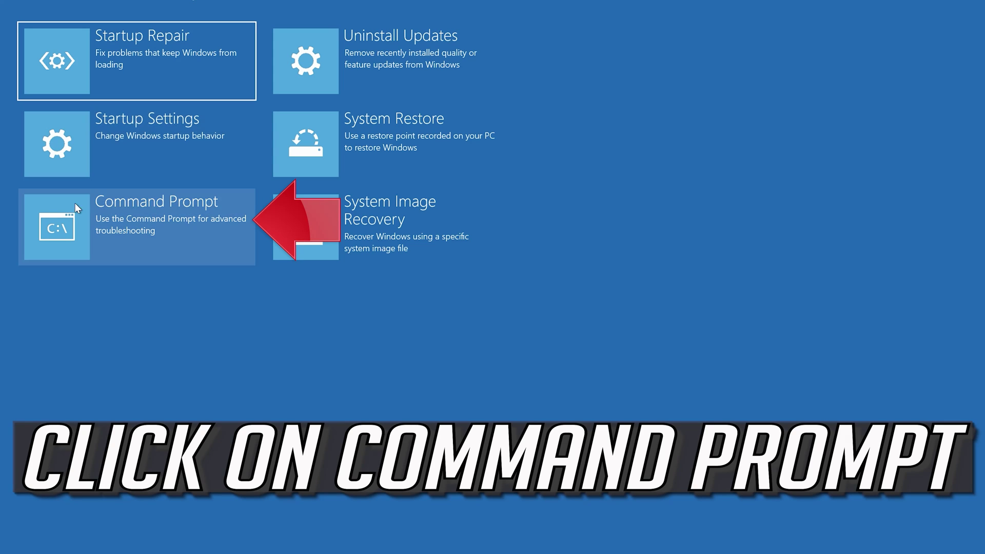
pyautogui.click(108, 210)
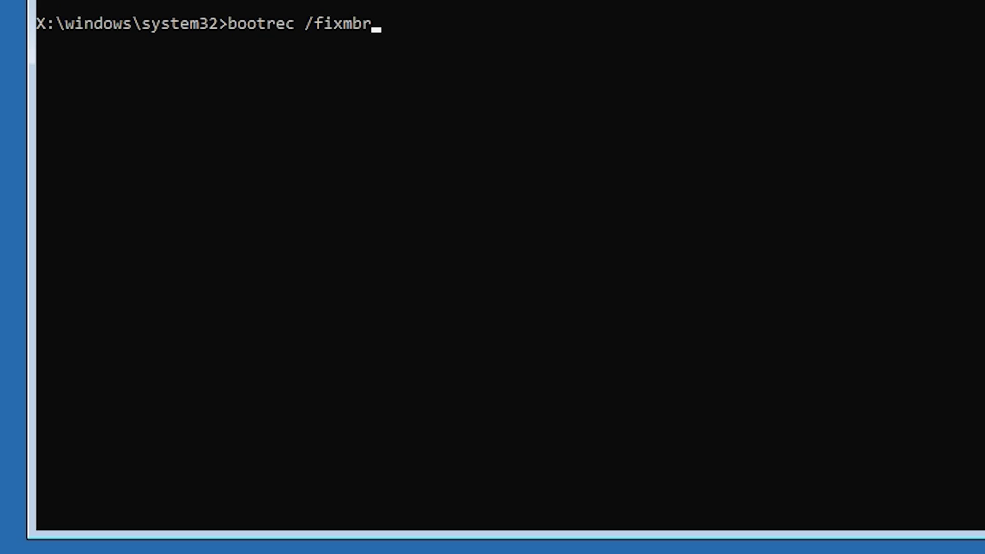
pyautogui.press('Return')
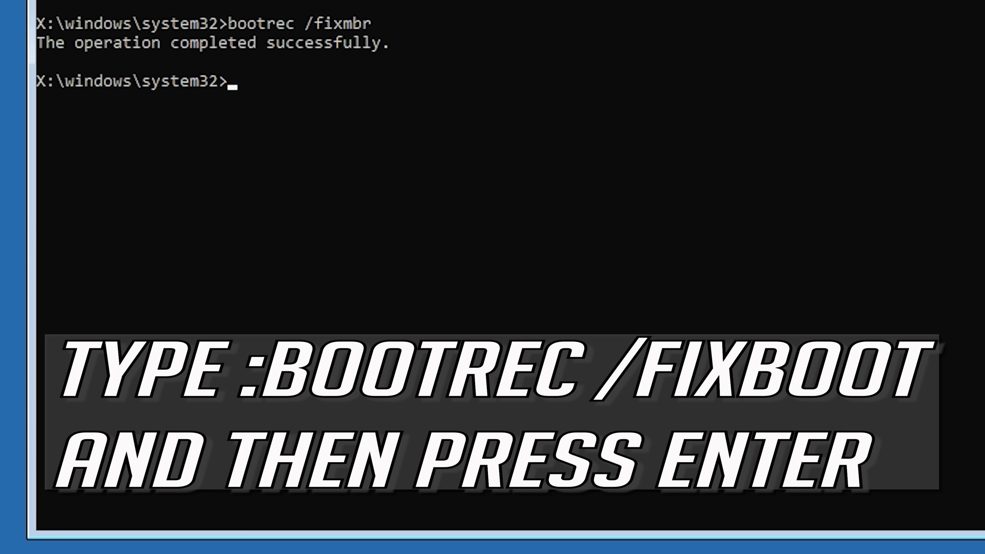
pyautogui.write('bo')
pyautogui.write('otrec ')
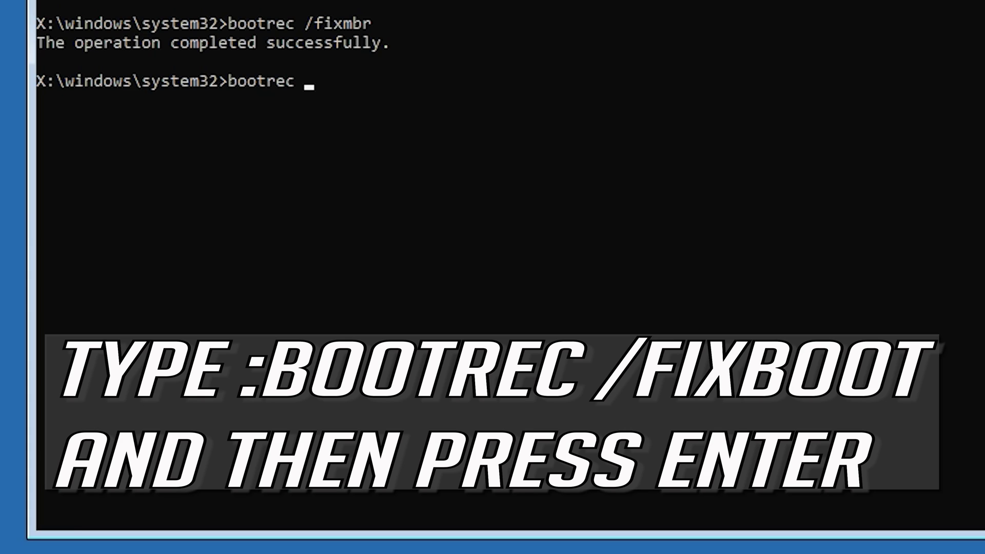
pyautogui.write('/')
pyautogui.write('fixboot')
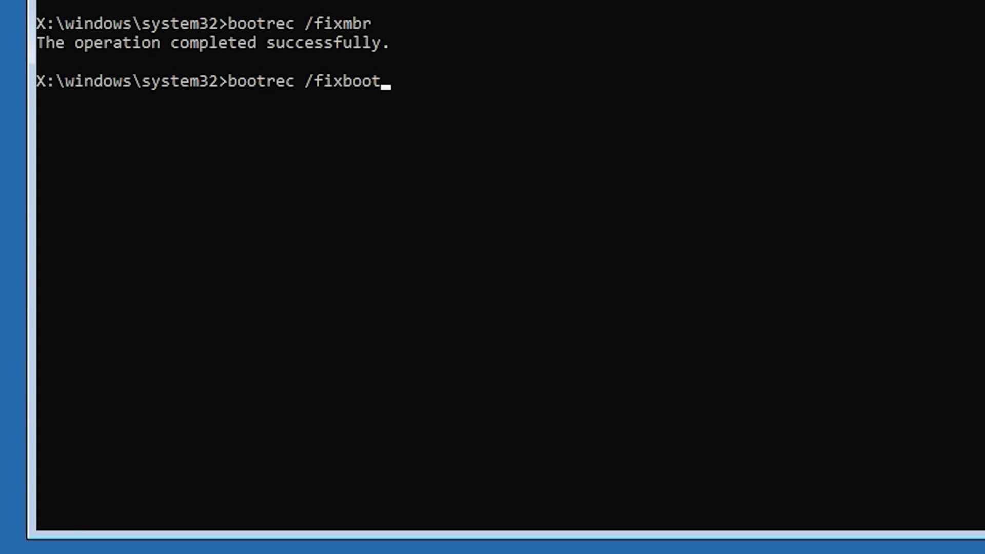
pyautogui.press('Return')
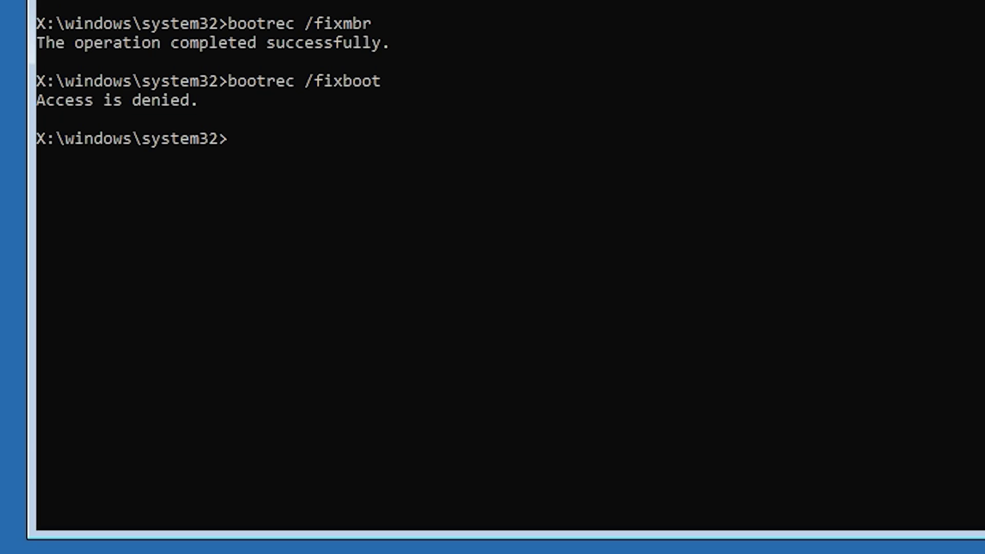
# Step: Write BOOTMGR bootcode with bootsect /nt60 sys, then rerun bootrec /fixboot successfully
pyautogui.write('boot')
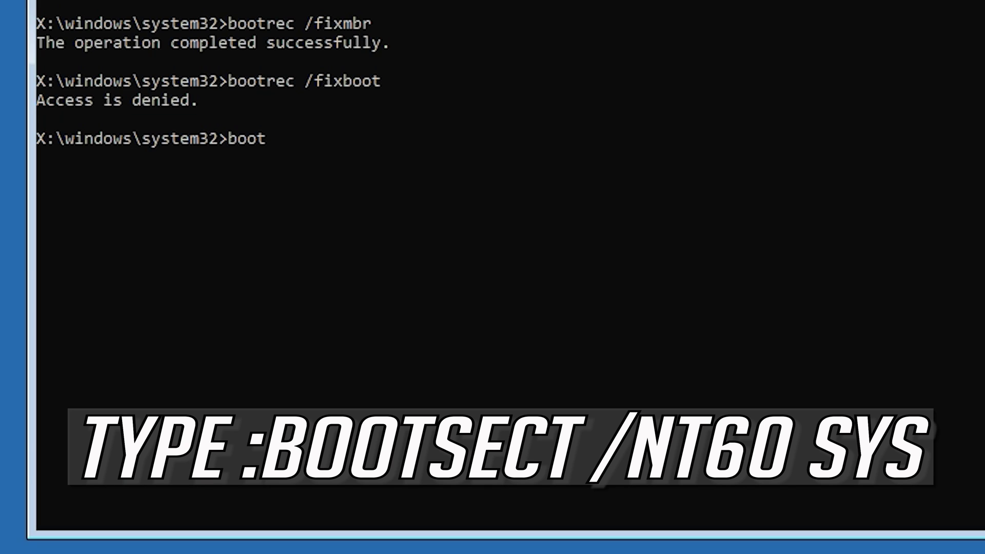
pyautogui.write('sect')
pyautogui.write(' /nt60 sys')
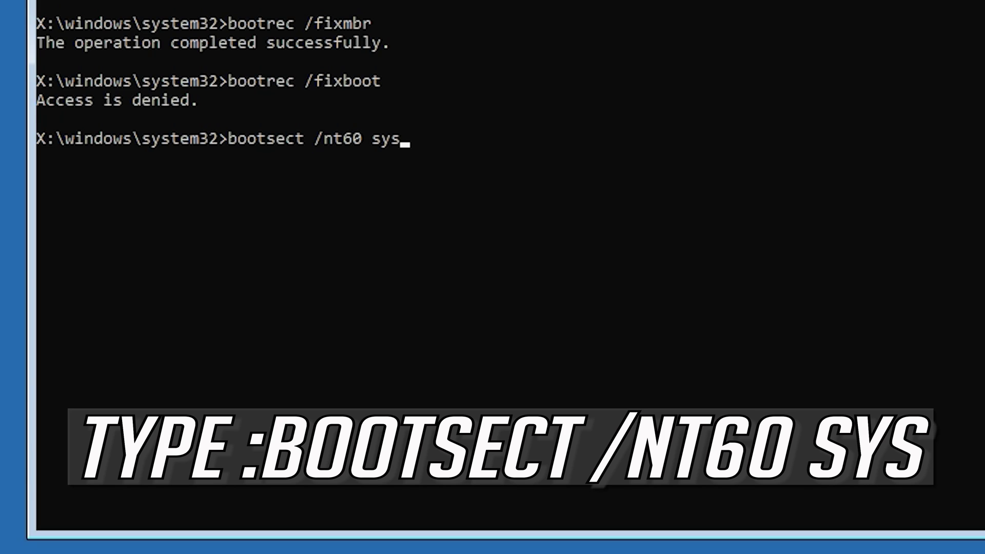
pyautogui.press('Return')
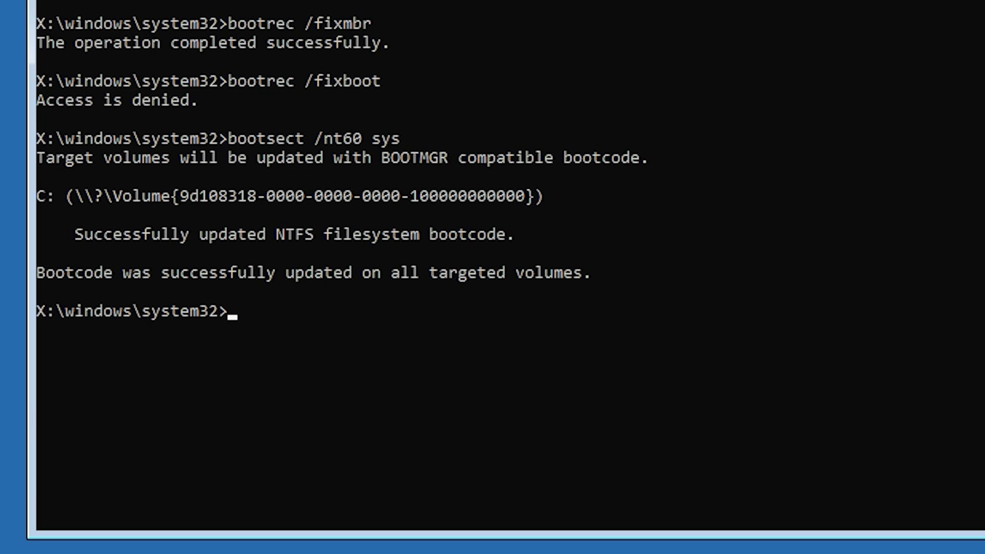
pyautogui.write('boot')
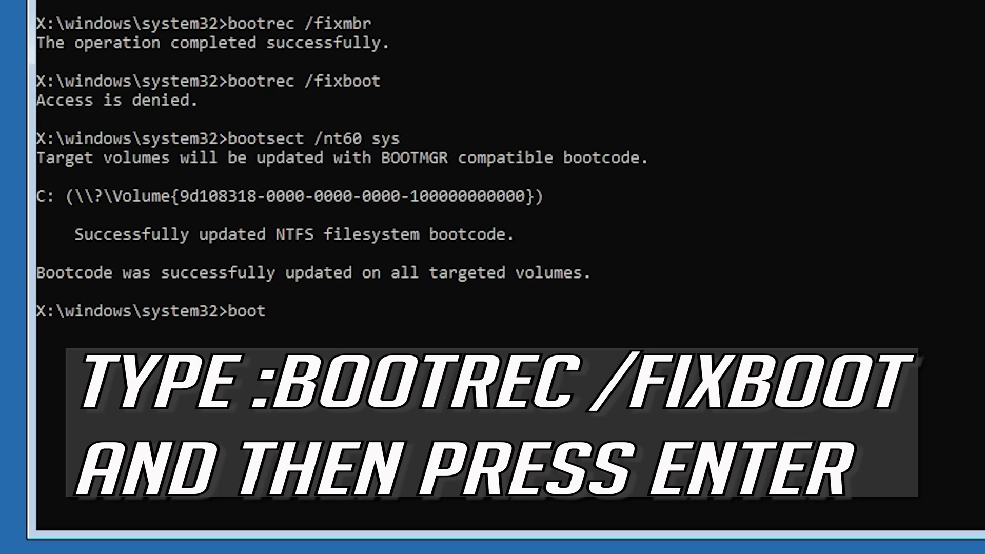
pyautogui.write('rec /')
pyautogui.write('fixboot')
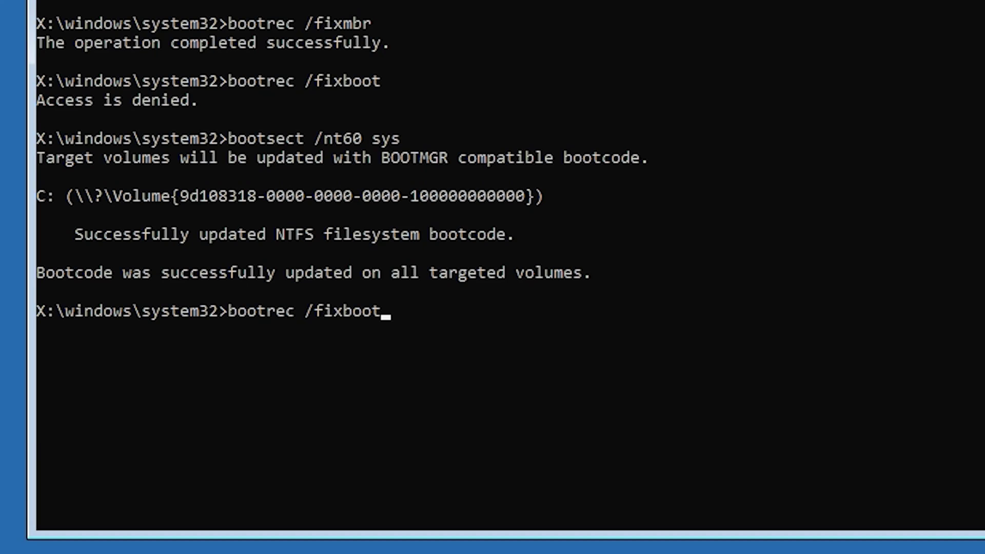
pyautogui.press('Return')
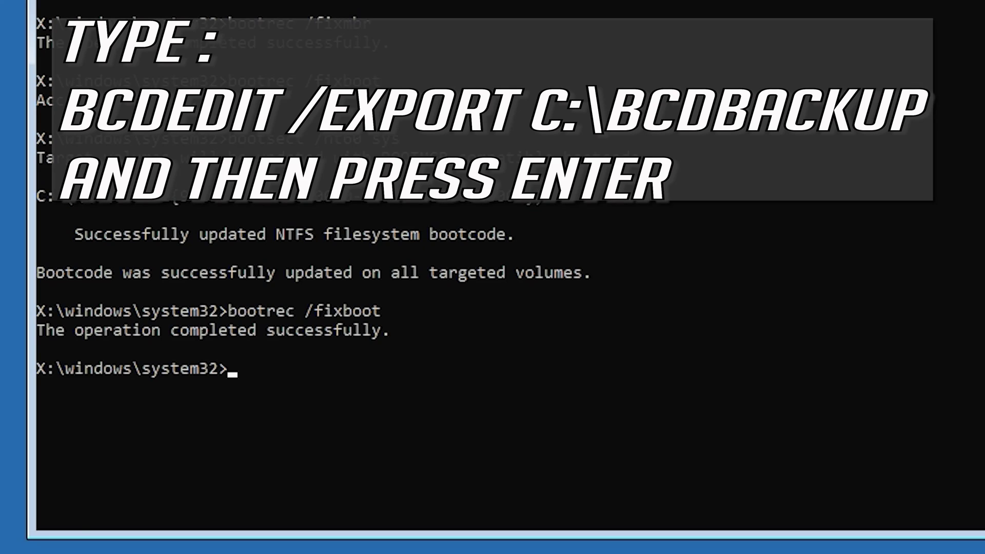
# Step: Back up the boot configuration data with bcdedit /export c:\bcdbackup
pyautogui.write('bcdedi')
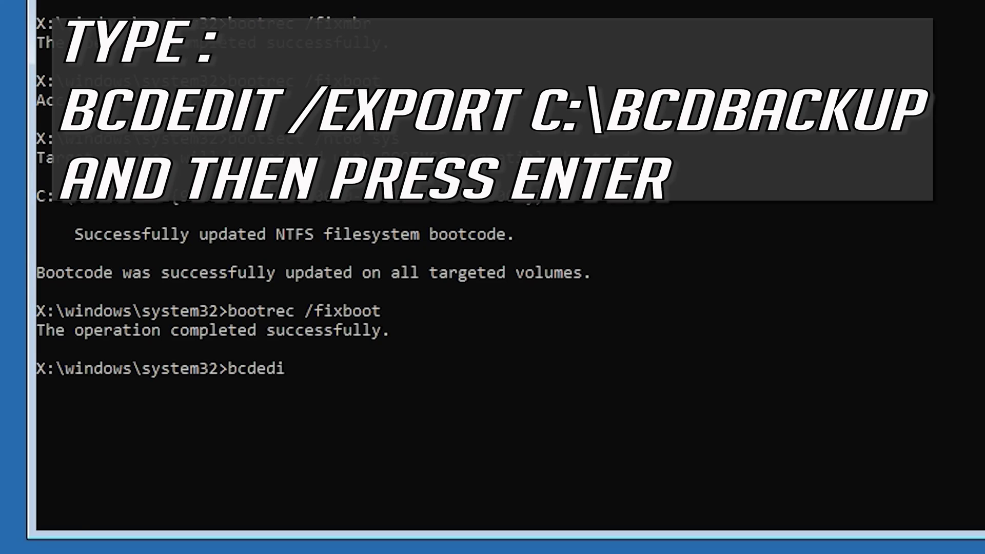
pyautogui.write('t /')
pyautogui.write('export c')
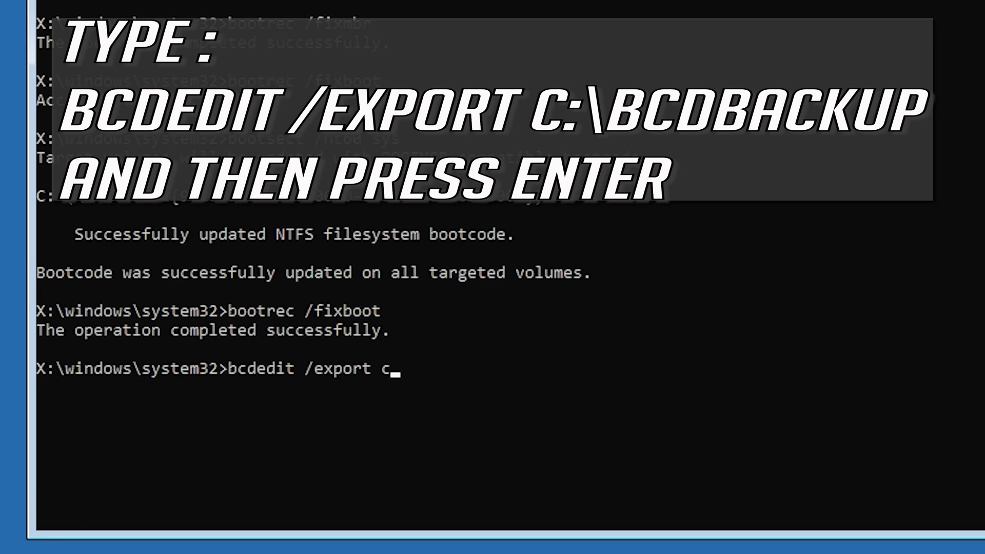
pyautogui.write(':\\')
pyautogui.write('bcdba')
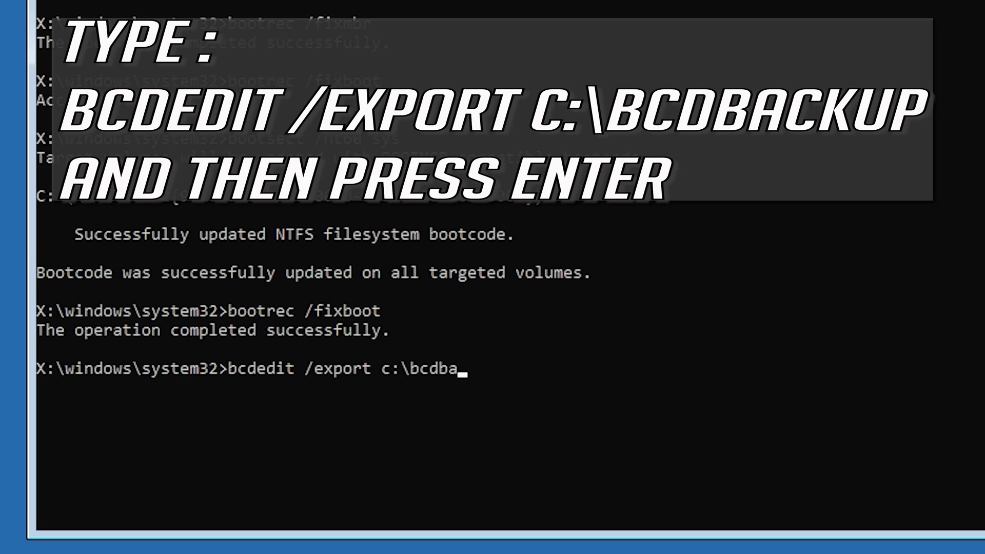
pyautogui.write('ckup')
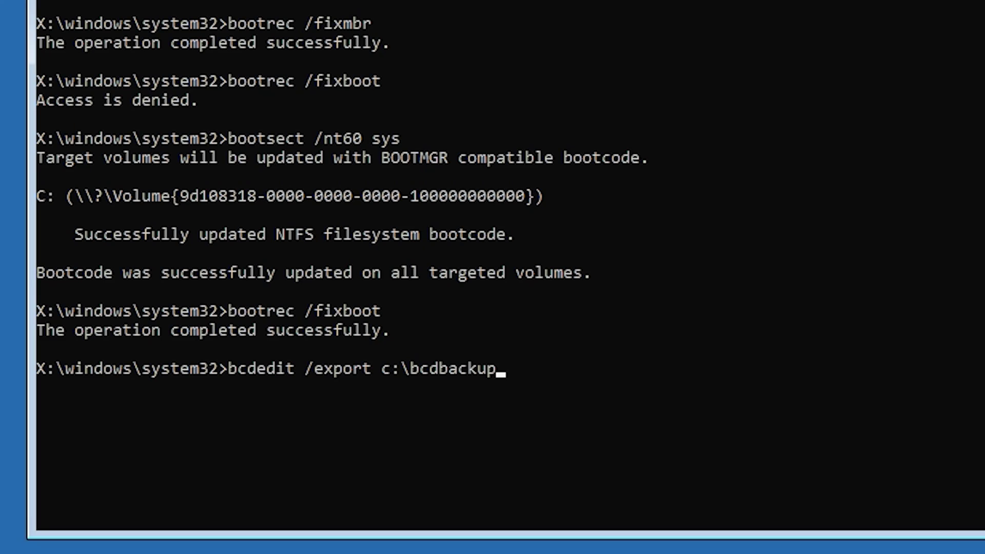
pyautogui.press('Return')
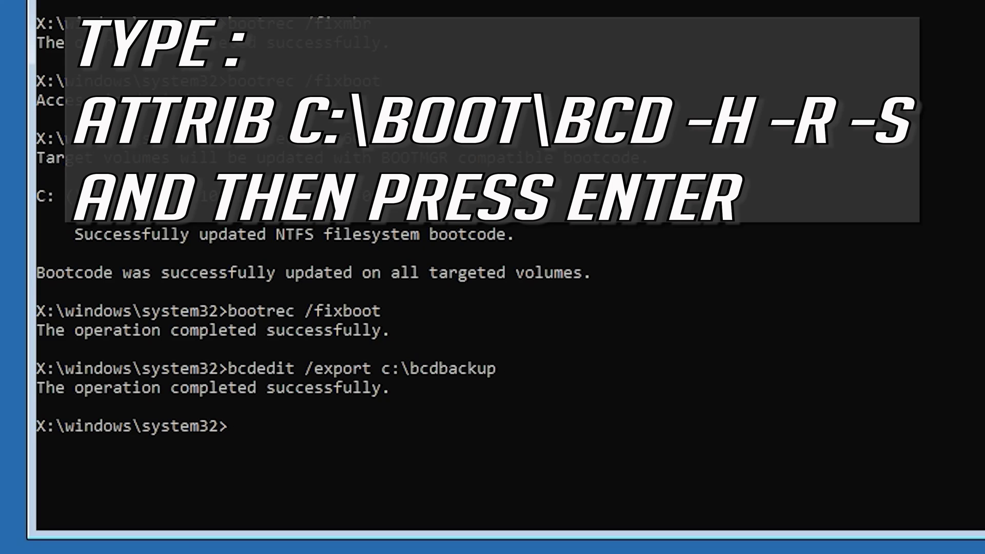
# Step: Run attrib c:\boot\bcd -h -r -s to strip the BCD file's hidden, read-only and system attributes
pyautogui.write('a')
pyautogui.write('ttrib')
pyautogui.write(' c:')
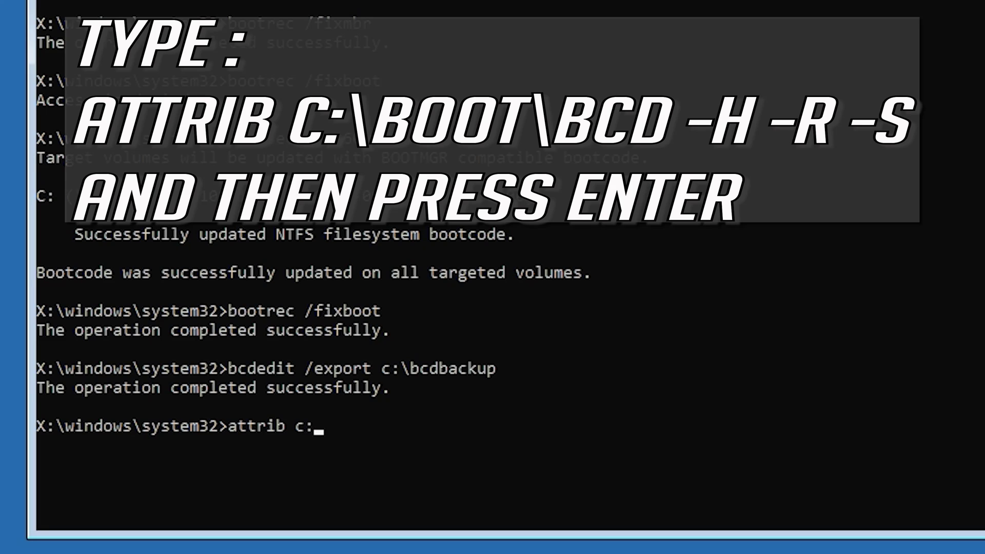
pyautogui.write('\\')
pyautogui.write('boot')
pyautogui.write('\\bc')
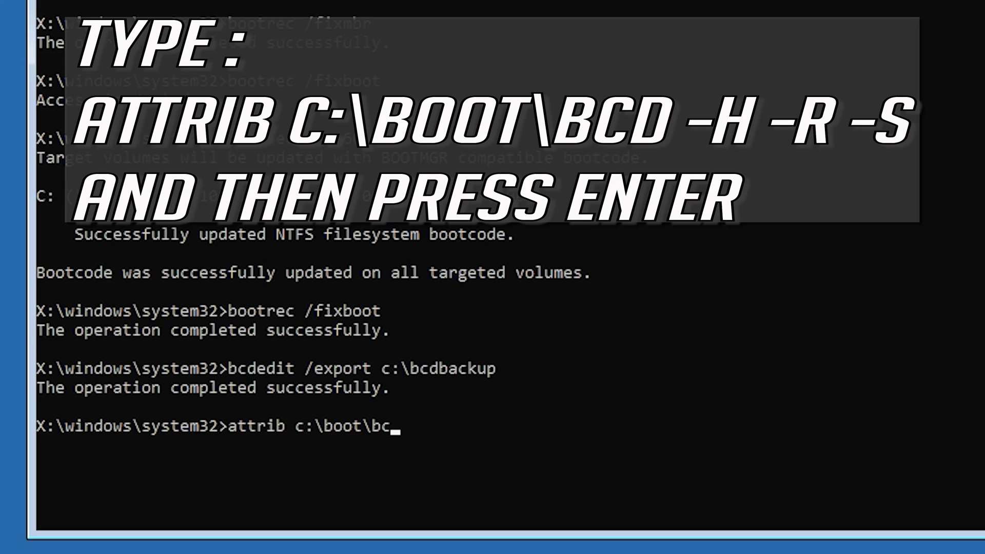
pyautogui.write('d')
pyautogui.write(' -')
pyautogui.write('h -')
pyautogui.write('r -')
pyautogui.write('s')
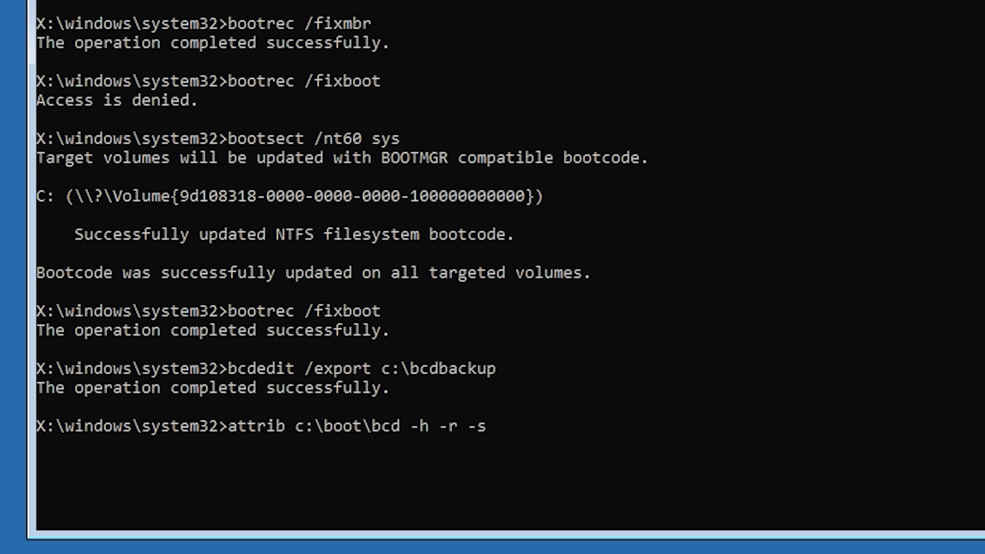
pyautogui.press('Return')
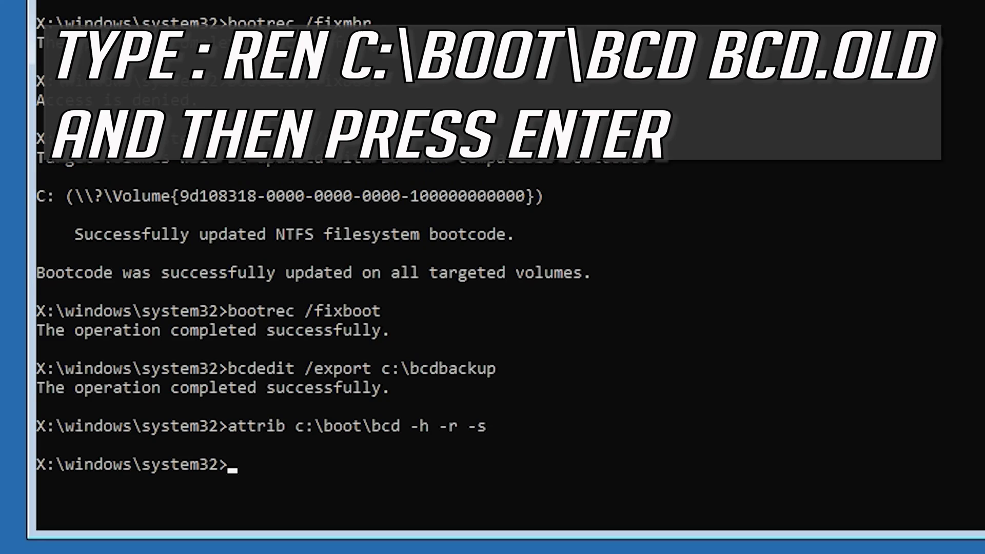
# Step: Run ren c:\boot\bcd bcd.old to rename the BCD file
pyautogui.write('ren ')
pyautogui.write('c')
pyautogui.write(':\\')
pyautogui.write('boot')
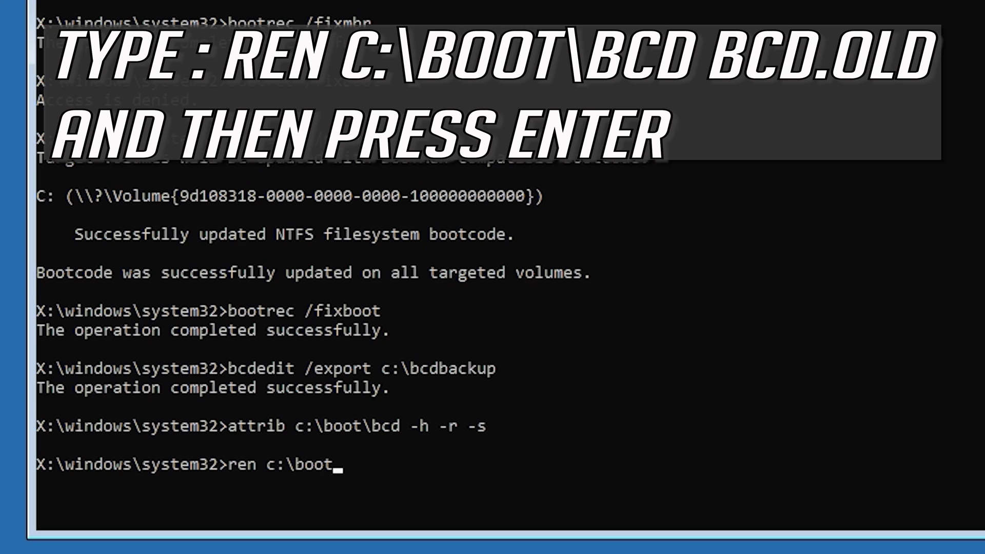
pyautogui.write('\\b')
pyautogui.write('cd')
pyautogui.write(' bcd')
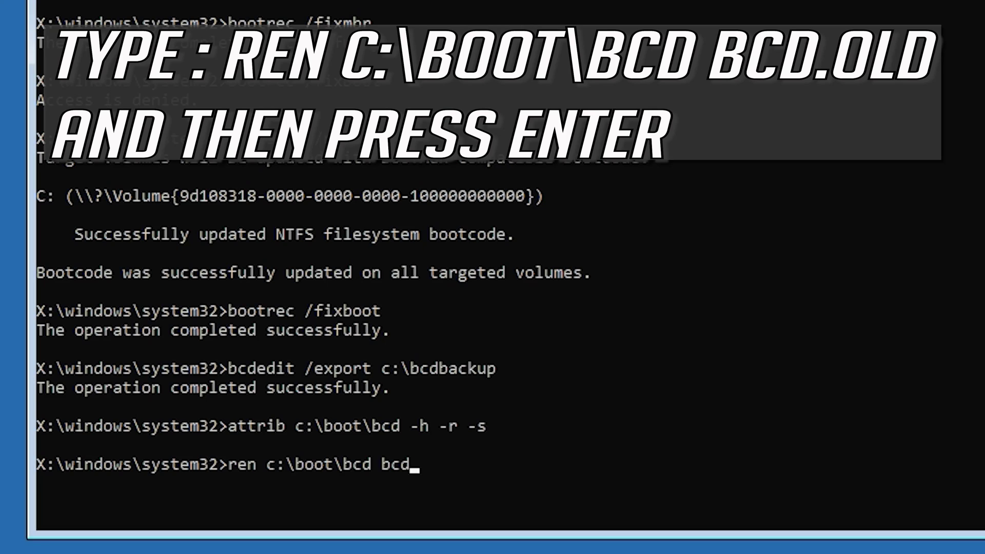
pyautogui.write('.ol')
pyautogui.write('d')
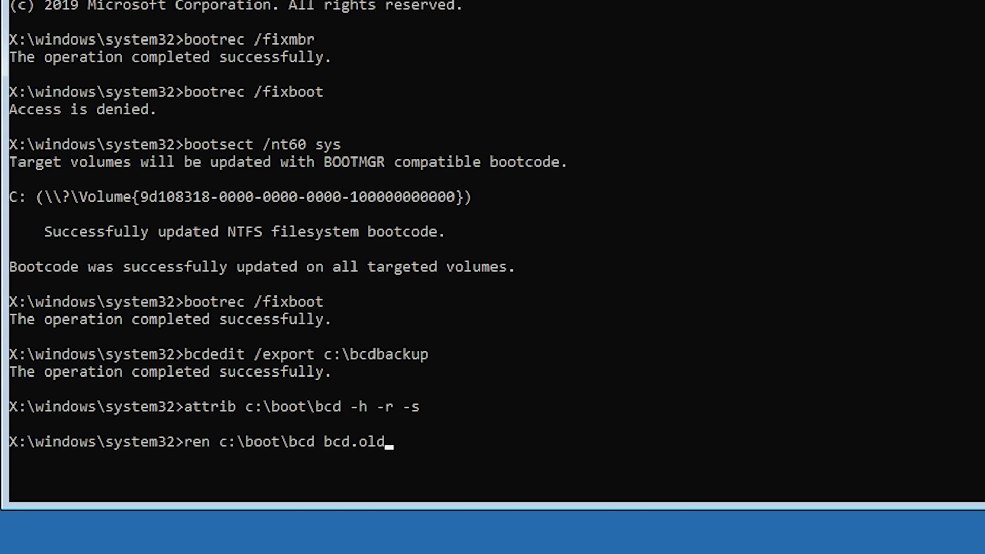
pyautogui.press('Return')
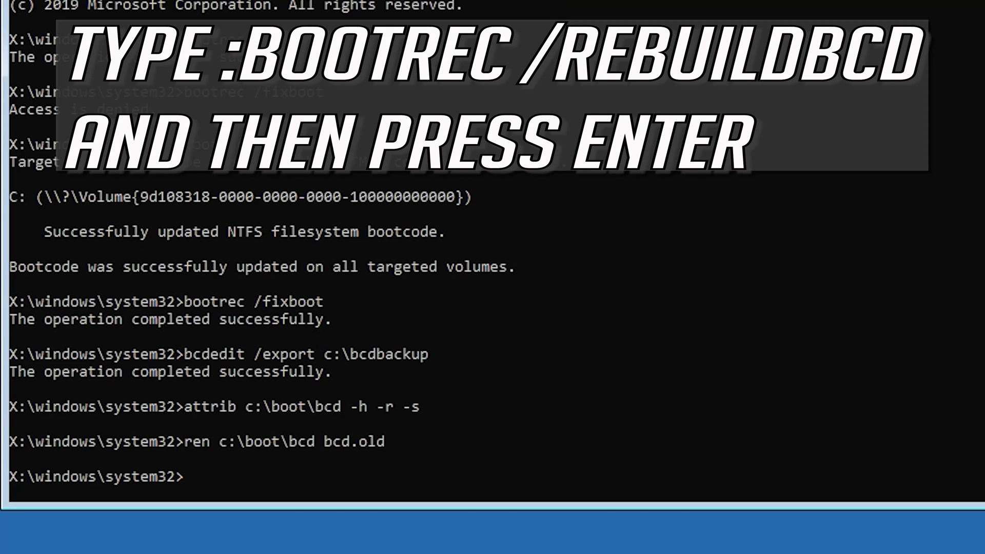
# Step: Run bootrec /rebuildbcd and answer Y to add D:\Windows to the boot list
pyautogui.write('b')
pyautogui.write('oot')
pyautogui.write('rec')
pyautogui.write(' /')
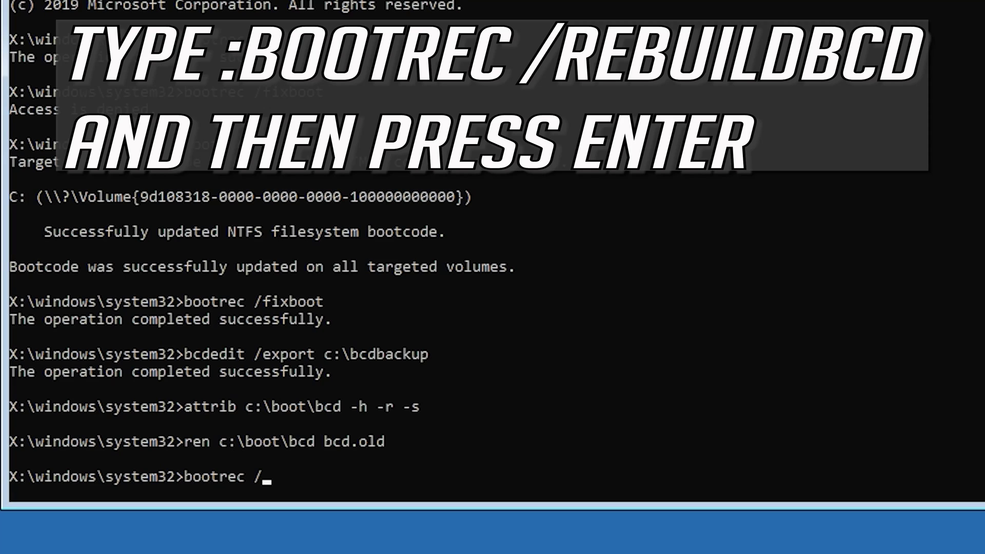
pyautogui.write('re')
pyautogui.write('build')
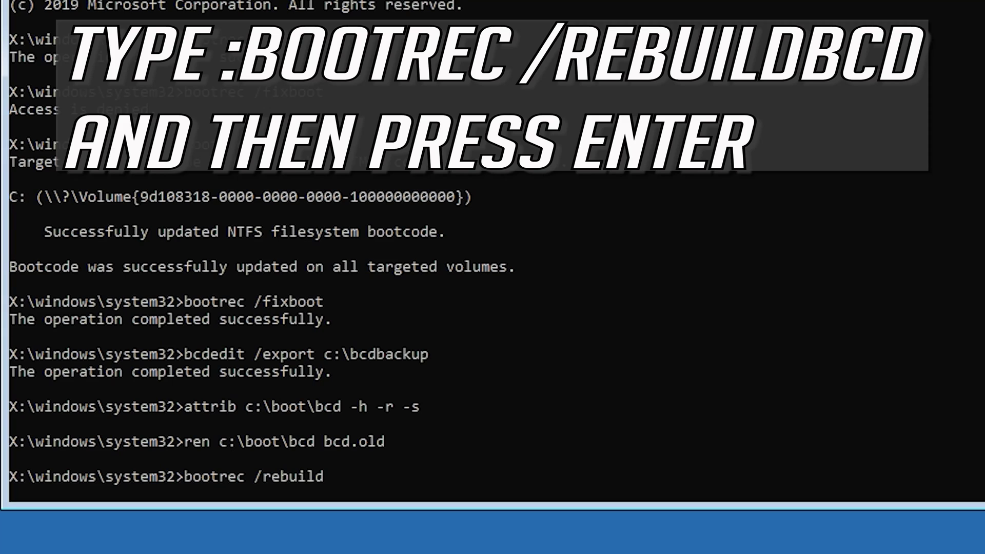
pyautogui.write('bcd')
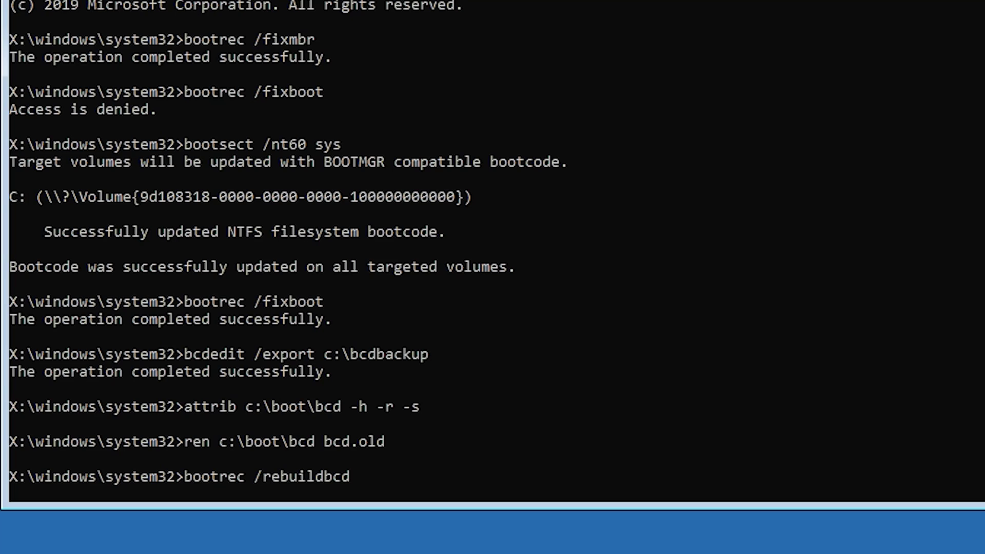
pyautogui.press('Return')
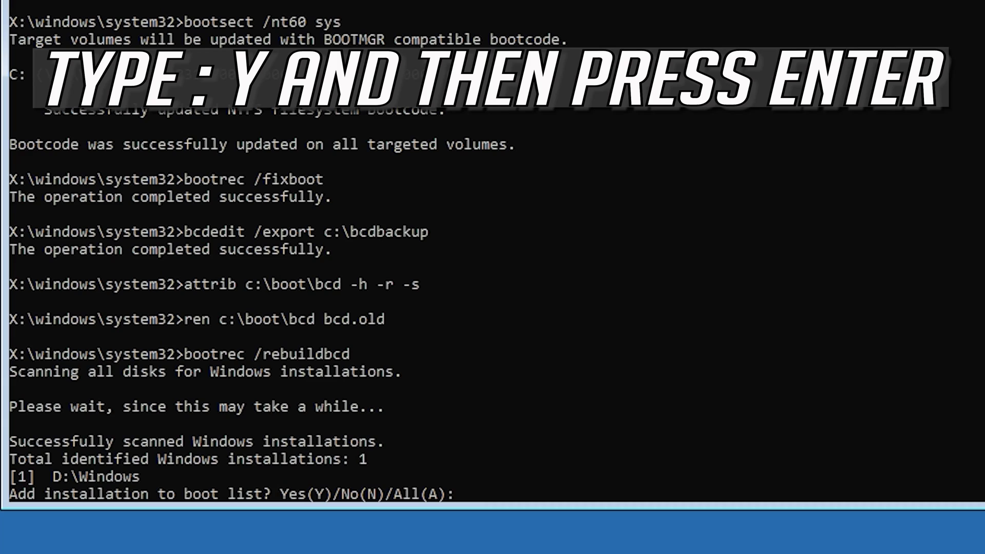
pyautogui.write('y')
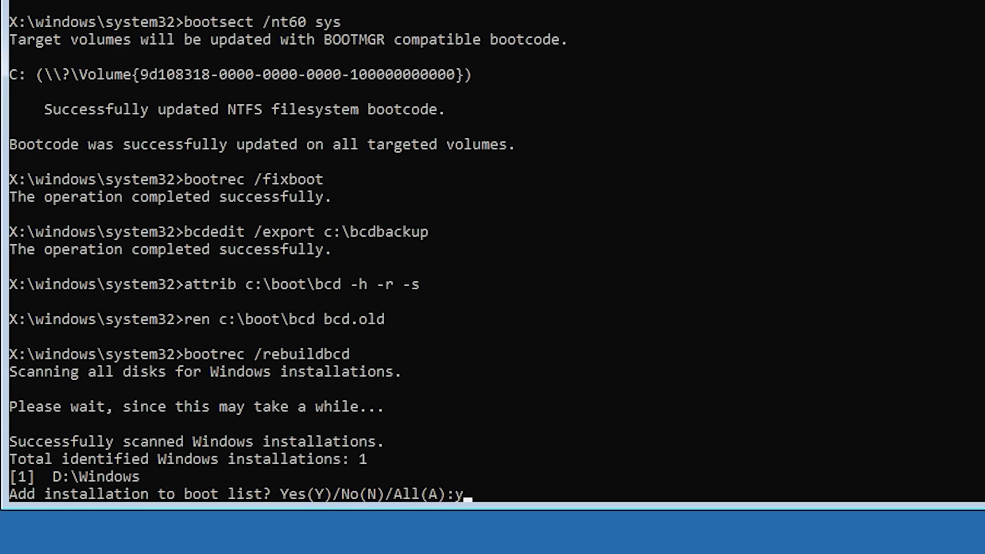
pyautogui.press('Return')
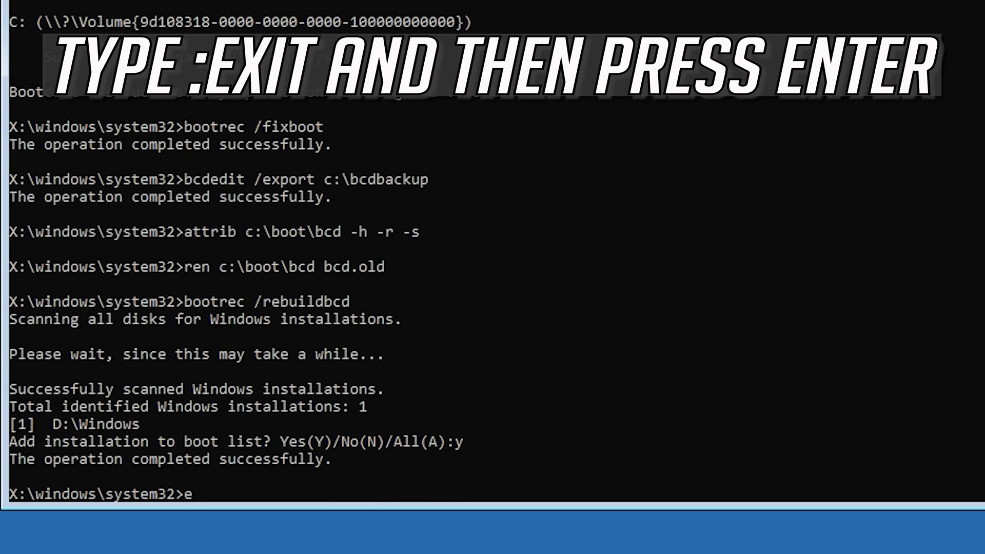
# Step: Close the Command Prompt with the exit command
pyautogui.write('xit')
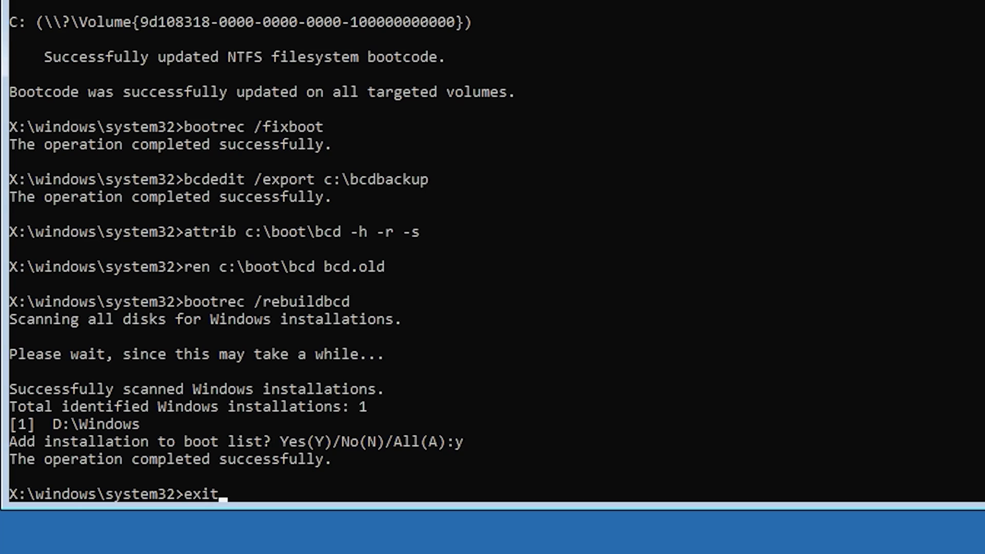
pyautogui.press('Return')
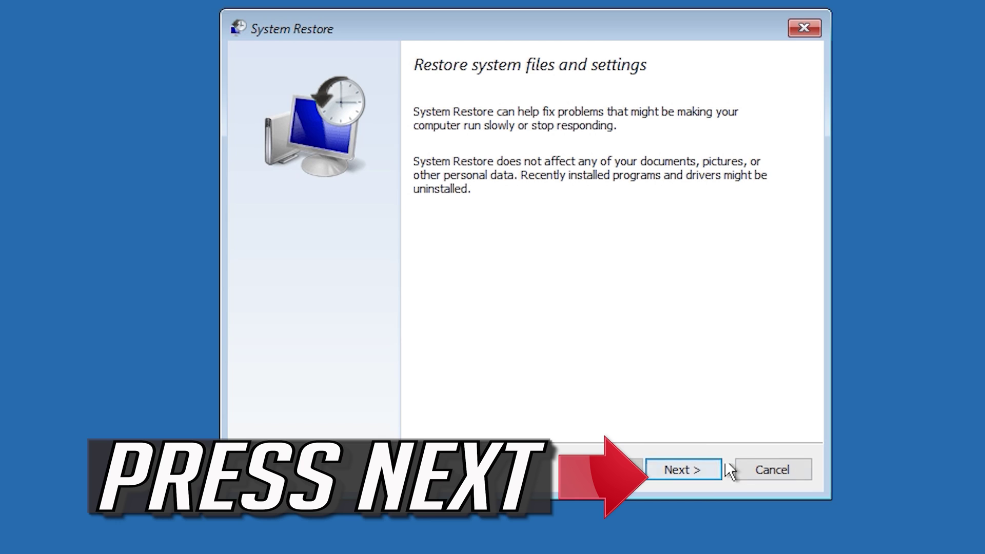
# Step: Restore to the 1/10/2020 12:21:42 AM manual restore point, confirming Finish and the warning
pyautogui.click(684, 468)
pyautogui.click(287, 197)
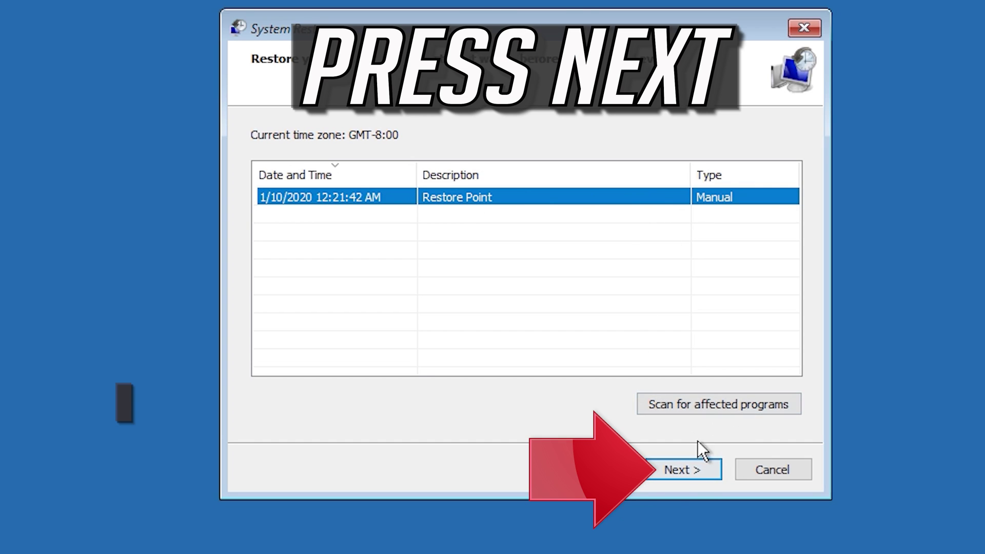
pyautogui.click(688, 475)
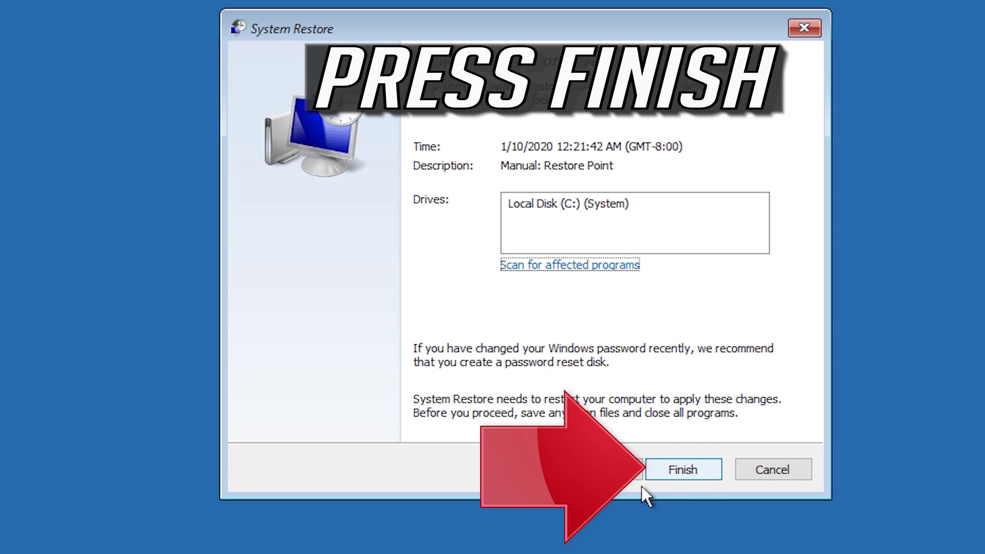
pyautogui.click(682, 470)
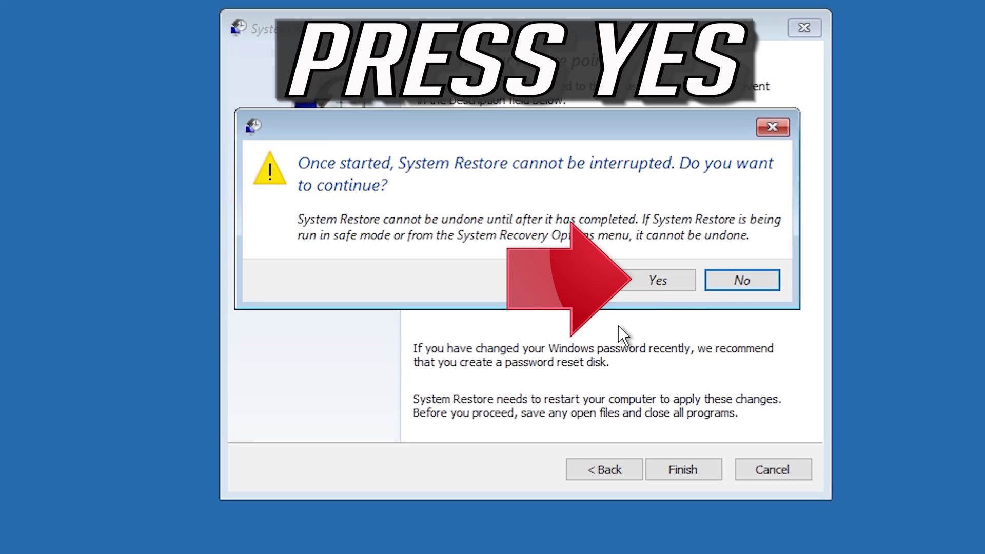
pyautogui.click(622, 283)
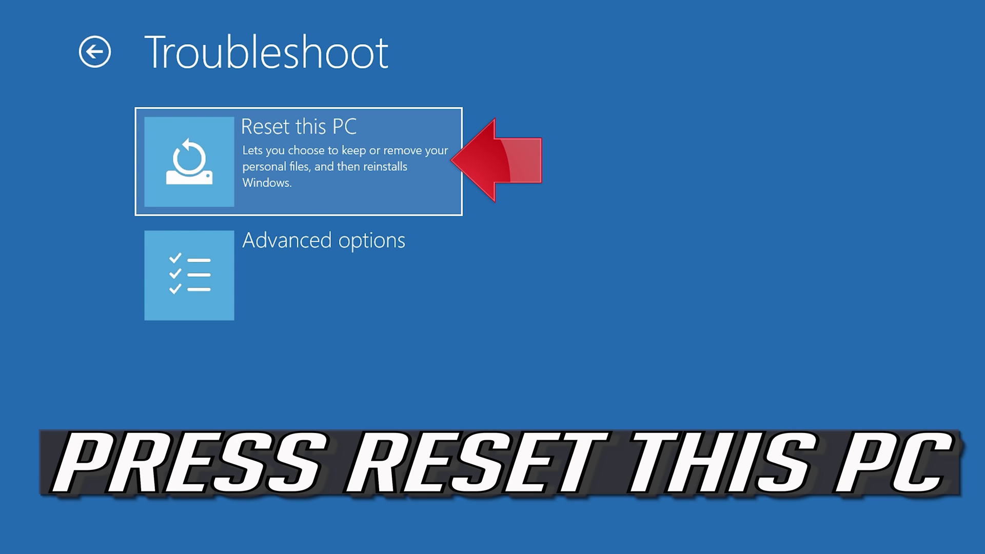
# Step: Start a Reset this PC with the Keep my files option
pyautogui.click(348, 159)
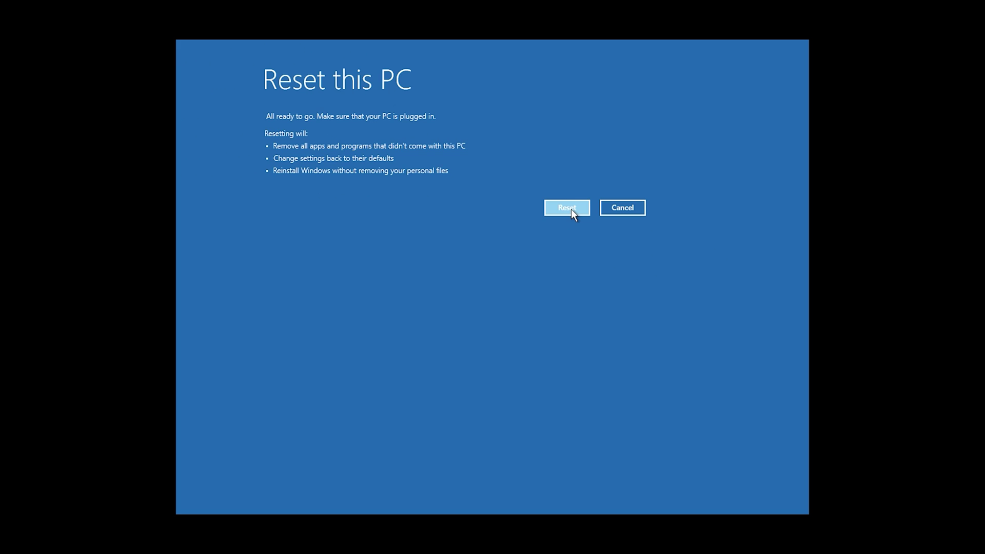
pyautogui.click(606, 244)
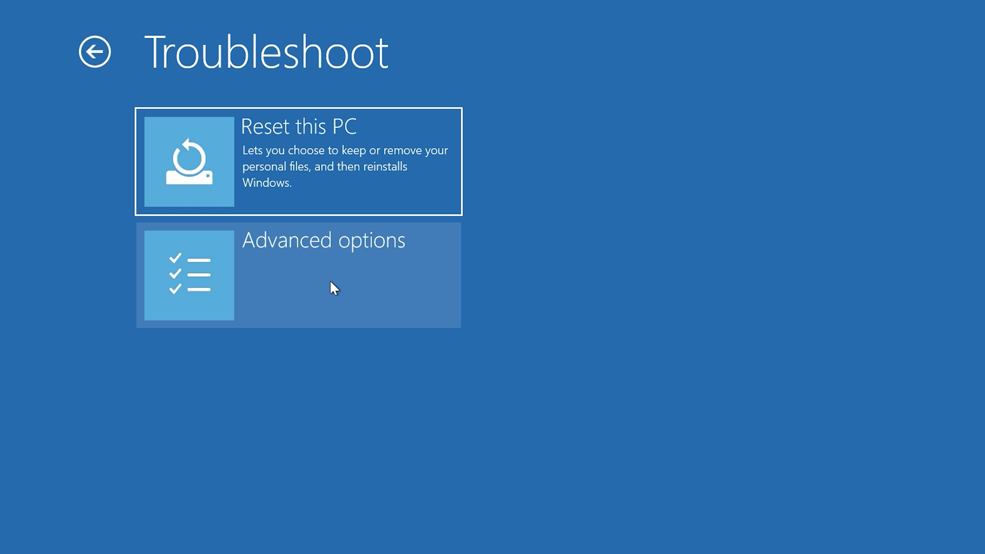
# Step: From Advanced options, run chkdsk /f d: in Command Prompt, which finds no errors, then enter exit
pyautogui.click(331, 282)
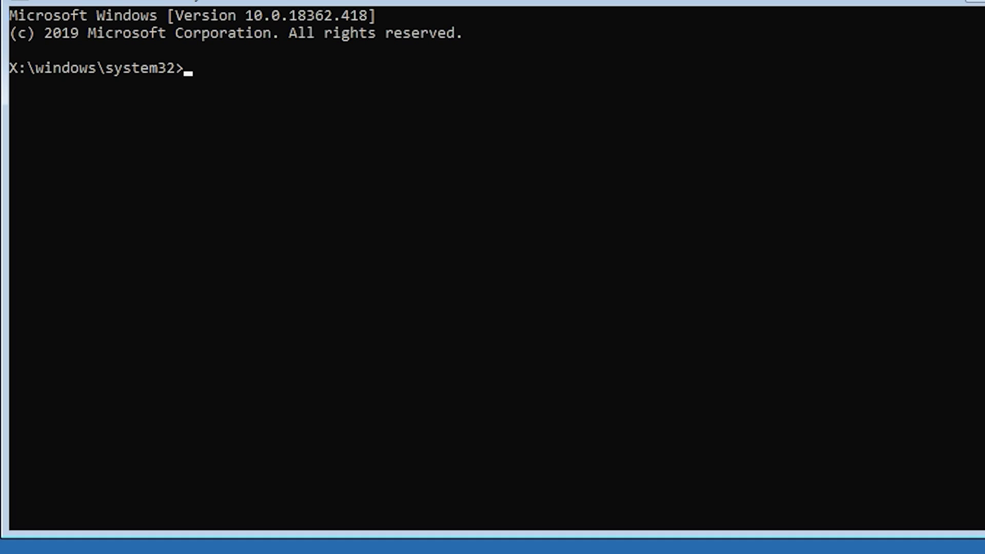
pyautogui.write('chkdsk')
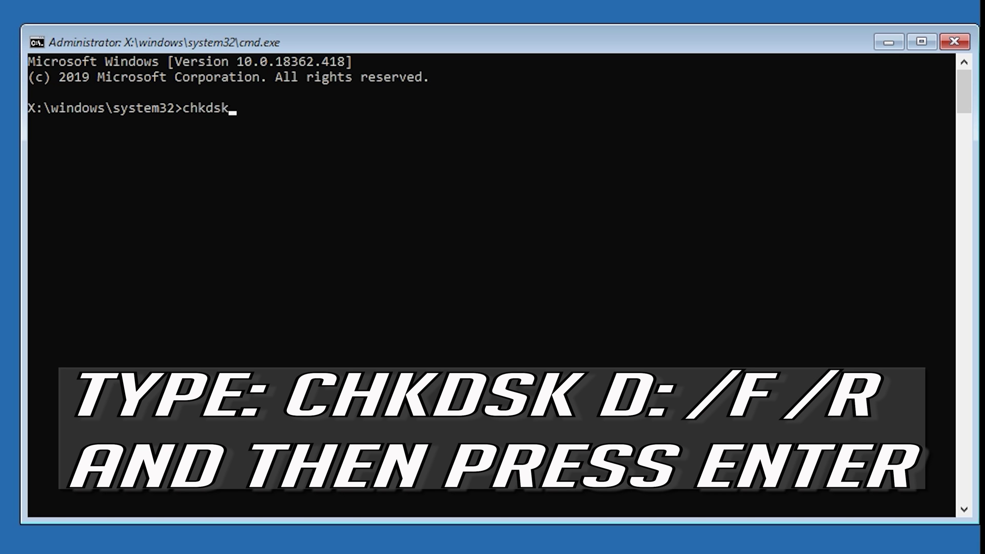
pyautogui.write(' /')
pyautogui.write('f d')
pyautogui.write(':')
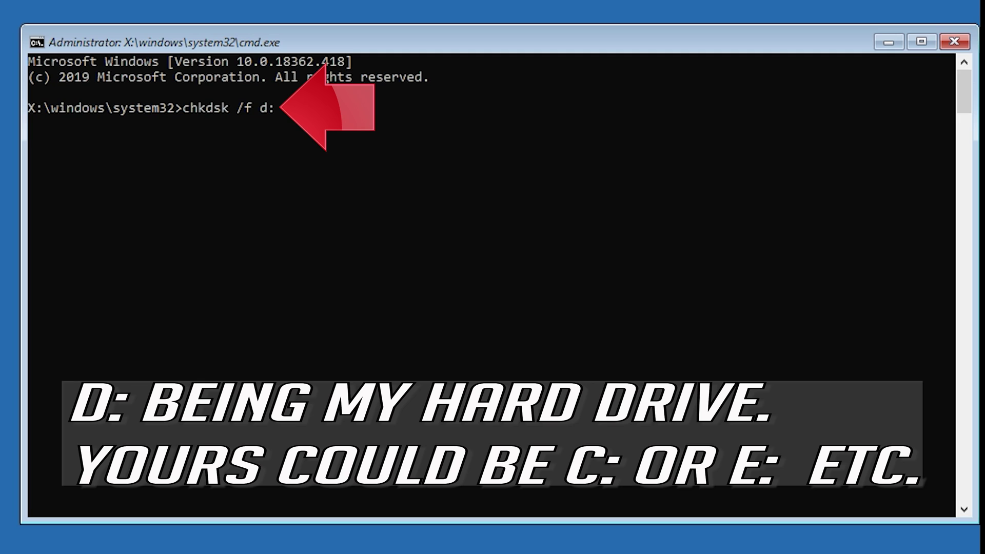
pyautogui.press('Return')
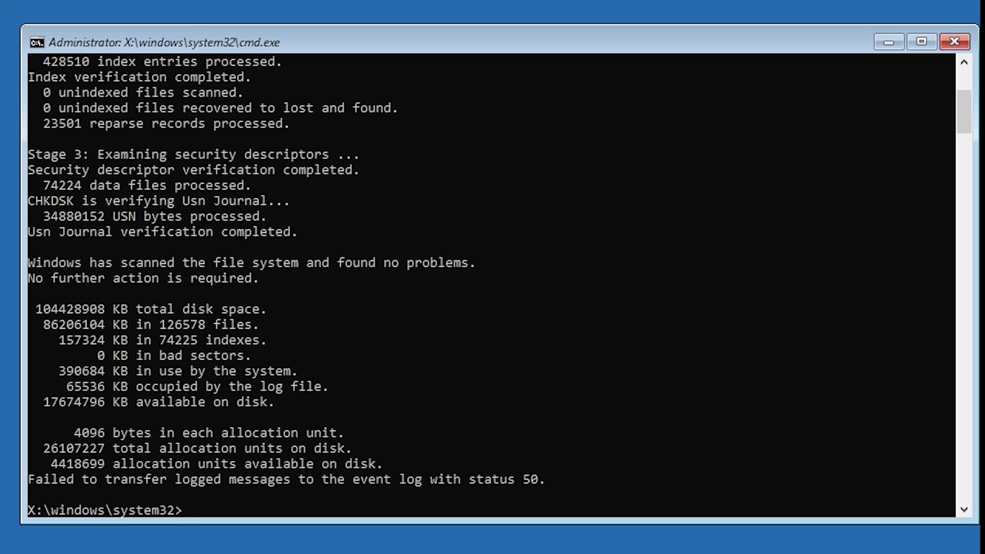
pyautogui.write('exit')
# Step: Submit the exit command to leave Command Prompt for the Choose an option screen
pyautogui.press('Return')
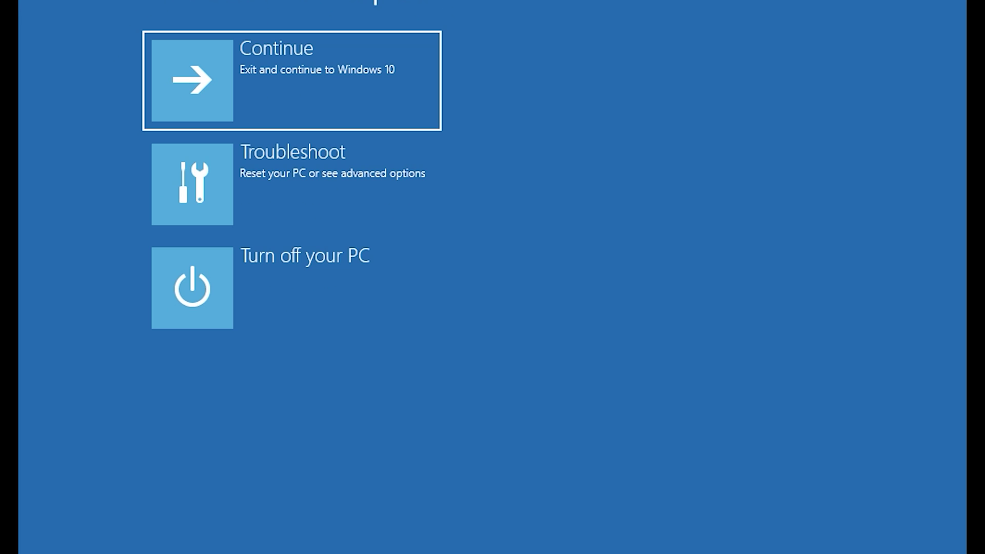